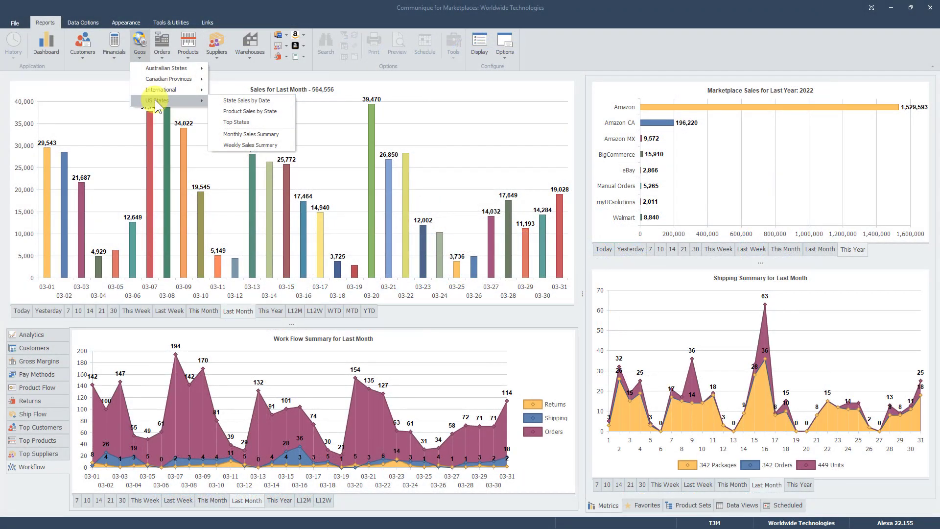
# Open the State Sales by Date report under Geos > US States on the Reports ribbon.
pyautogui.click(257, 103)
# Run the empty report with its current data filters using Search and Apply.
pyautogui.rightClick(369, 260)
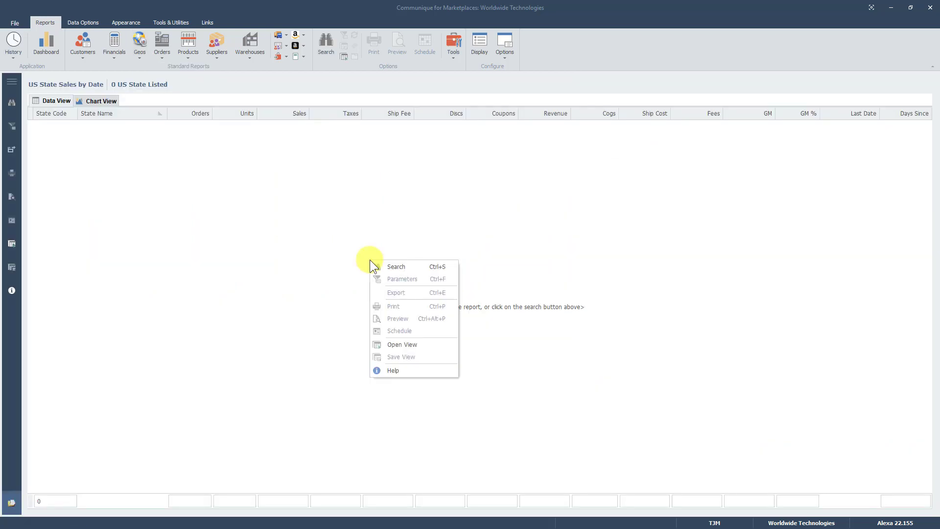
pyautogui.click(396, 266)
pyautogui.click(572, 411)
pyautogui.click(570, 405)
# Sort by Sales descending and select the California, Illinois and New York rows.
pyautogui.click(279, 117)
pyautogui.click(280, 116)
pyautogui.click(293, 125)
pyautogui.click(133, 136)
pyautogui.click(129, 143)
pyautogui.click(123, 163)
pyautogui.click(288, 124)
# Select the New York row and bring up the States list in the report's data filters.
pyautogui.click(397, 162)
pyautogui.rightClick(434, 181)
pyautogui.click(441, 186)
pyautogui.click(557, 378)
# Add CA, FL, IL, NY and TX to Selected states and apply the filter.
pyautogui.doubleClick(362, 180)
pyautogui.doubleClick(372, 213)
pyautogui.doubleClick(369, 243)
pyautogui.scroll(-3, 370, 243)
pyautogui.doubleClick(363, 319)
pyautogui.scroll(-3, 362, 319)
pyautogui.doubleClick(362, 305)
pyautogui.click(362, 305)
pyautogui.click(581, 407)
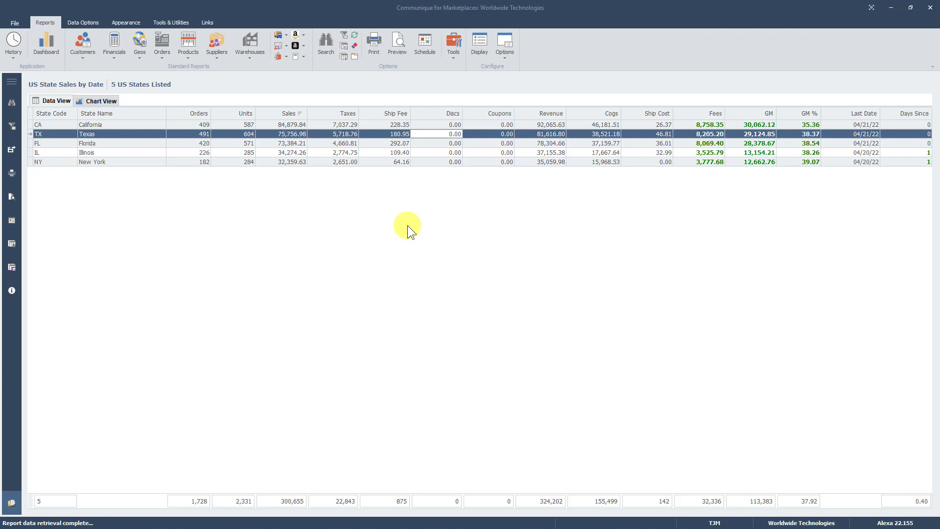
# Reset the data filters, set the date range to 60 Days, and rerun the report.
pyautogui.rightClick(407, 225)
pyautogui.click(442, 233)
pyautogui.click(542, 411)
pyautogui.click(415, 208)
pyautogui.click(573, 410)
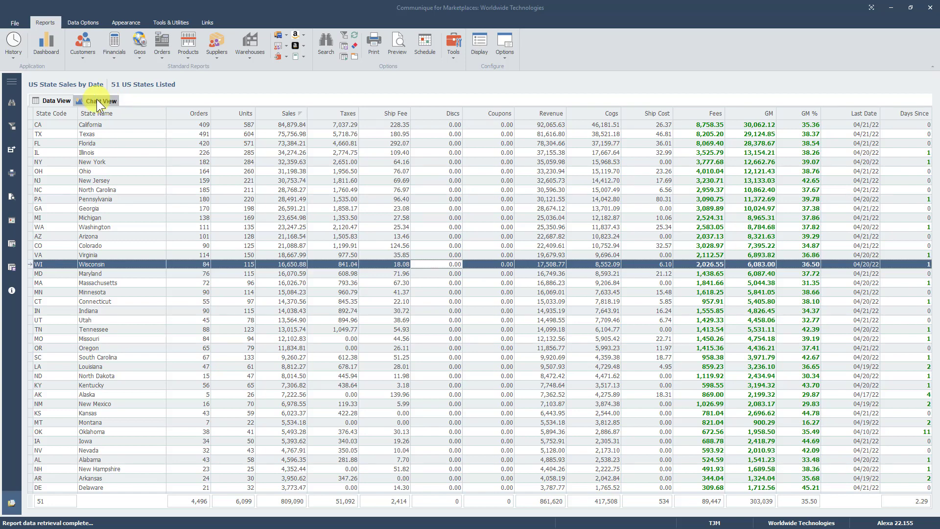
# Switch to Chart View and change the diagram type to Area, then to Line.
pyautogui.click(96, 102)
pyautogui.click(896, 125)
pyautogui.click(899, 139)
pyautogui.click(907, 124)
pyautogui.click(904, 191)
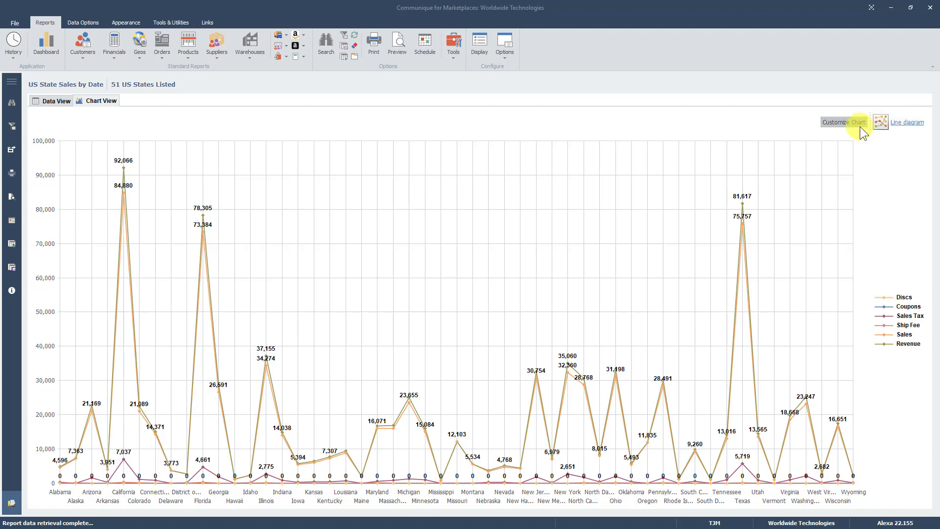
# Uncheck the Discs, Coupons, Sales Tax and Ship Fee series in Customize Chart.
pyautogui.click(848, 121)
pyautogui.click(846, 392)
pyautogui.click(845, 401)
pyautogui.click(845, 413)
pyautogui.click(844, 434)
# Toggle GM on and off, uncheck Sales and Revenue, and check Order and Units.
pyautogui.click(845, 426)
pyautogui.click(843, 425)
pyautogui.click(844, 447)
pyautogui.click(846, 458)
pyautogui.click(845, 469)
pyautogui.click(846, 480)
# Change the Order and Units chart from Line diagram to Area diagram.
pyautogui.click(907, 123)
pyautogui.click(889, 138)
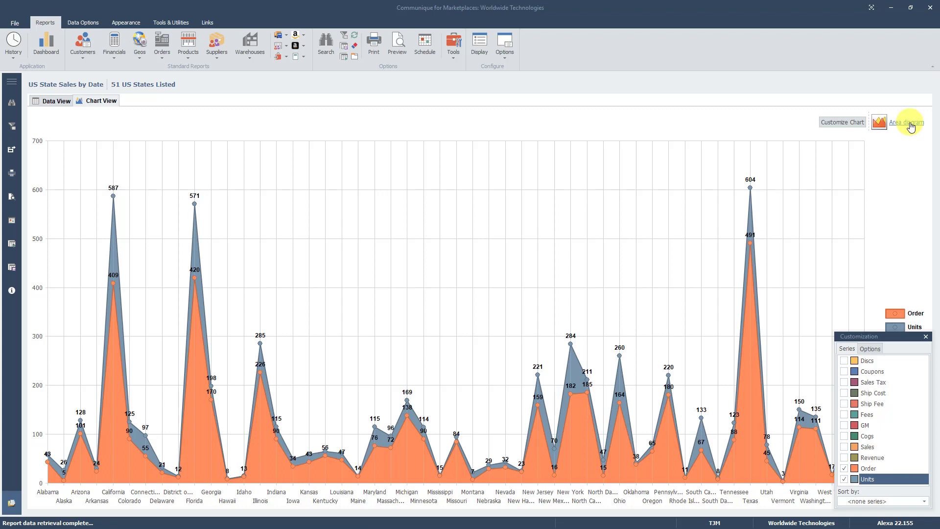